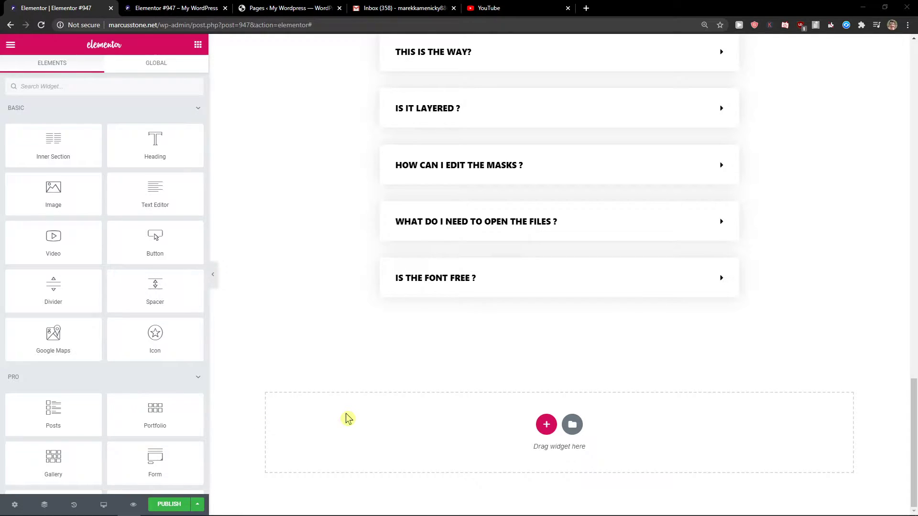
Start a new section from the drop area below the FAQ accordion.
{"action": "left_click", "coordinate": [547, 425]}
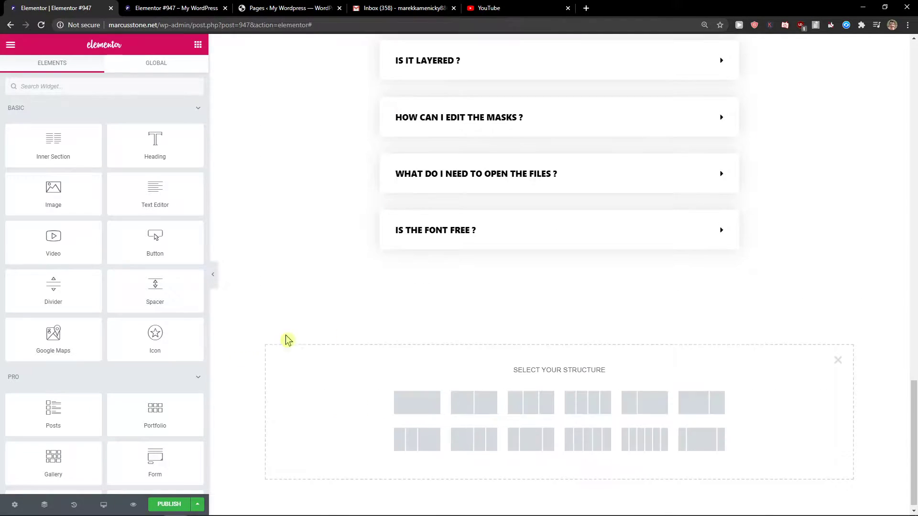
Choose the single-column structure and expand the section's Advanced Custom CSS area.
{"action": "left_click", "coordinate": [410, 402]}
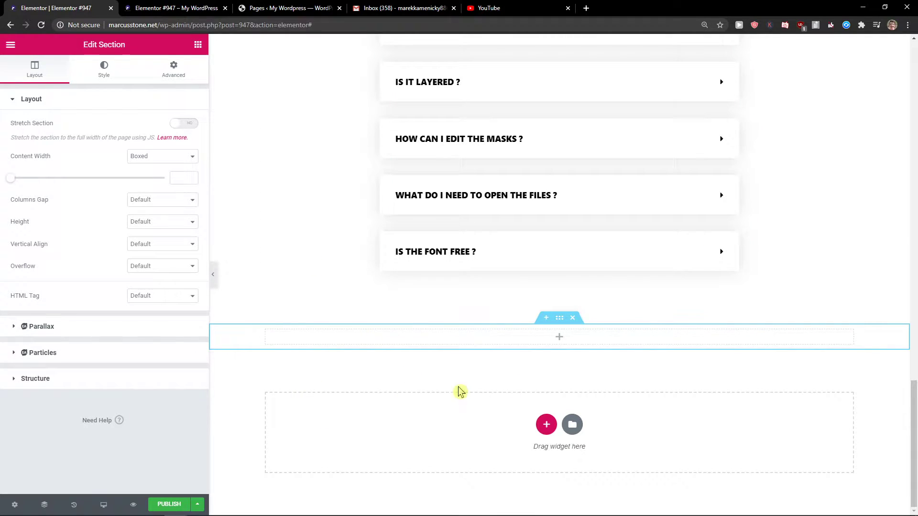
{"action": "left_click", "coordinate": [172, 69]}
{"action": "left_click", "coordinate": [21, 380]}
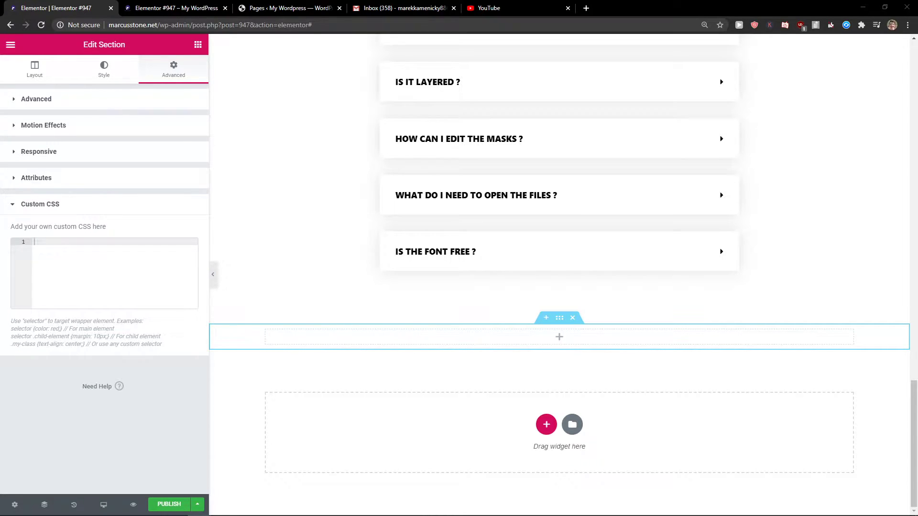
Write the rule 'selector .elementor-container .elementor-row {' in the Custom CSS editor.
{"action": "left_click", "coordinate": [85, 242]}
{"action": "type", "text": "sele"}
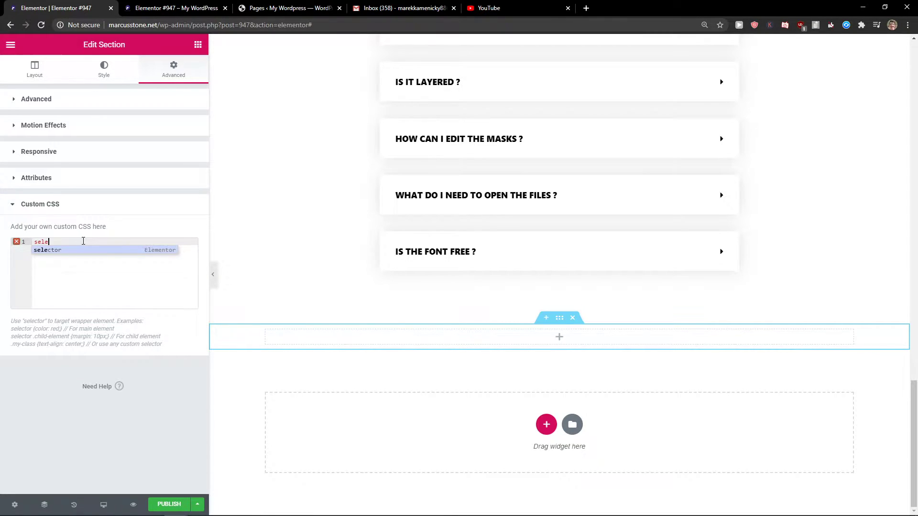
{"action": "key", "text": "Return"}
{"action": "type", "text": ".ele"}
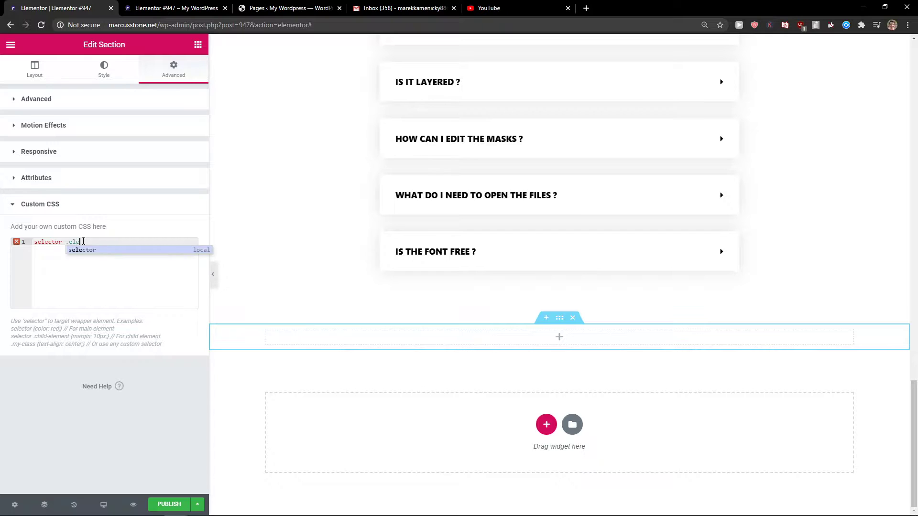
{"action": "type", "text": "mentor-container ."}
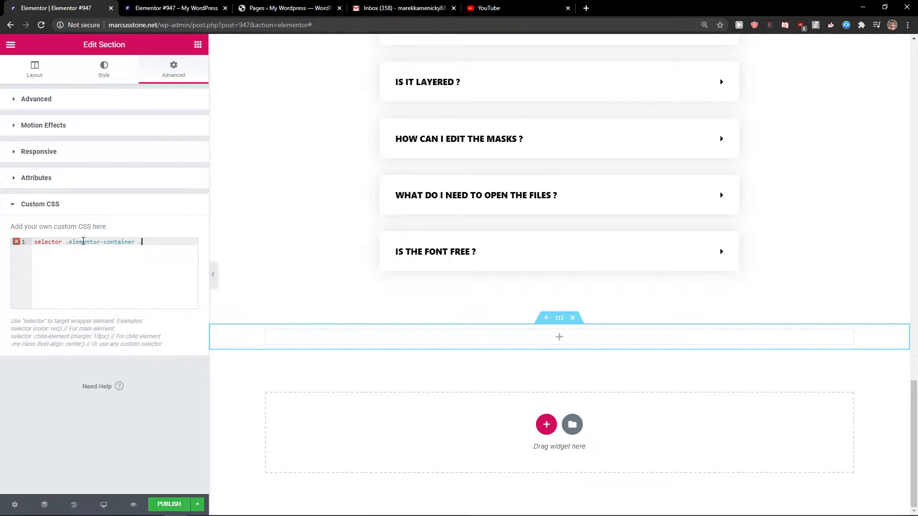
{"action": "type", "text": "elementor"}
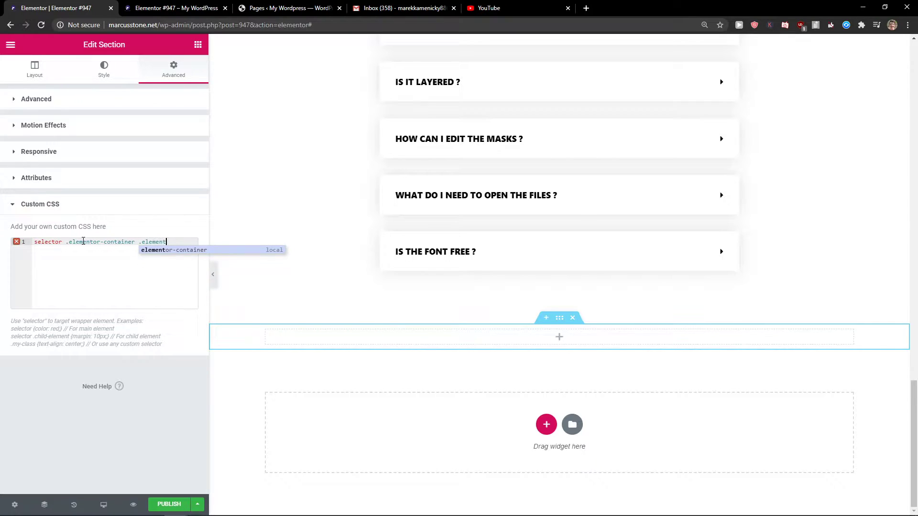
{"action": "type", "text": "-row"}
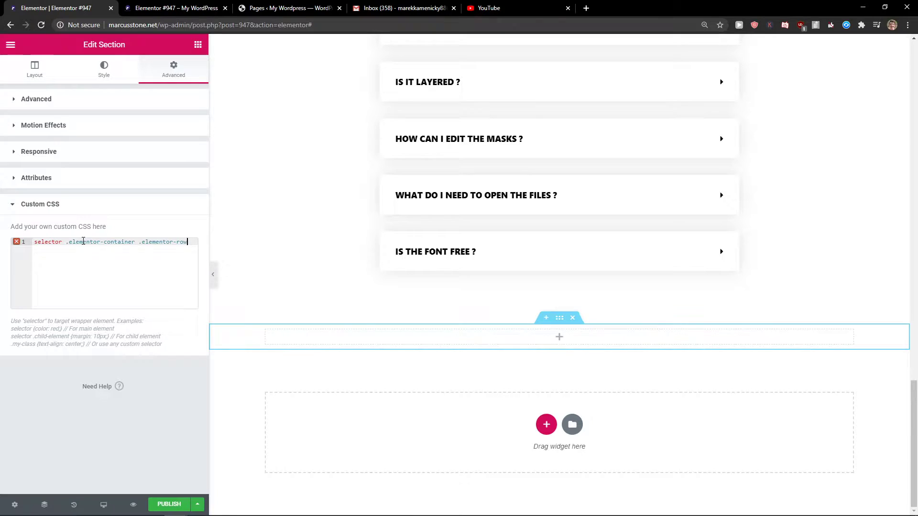
{"action": "type", "text": " {"}
{"action": "key", "text": "Return"}
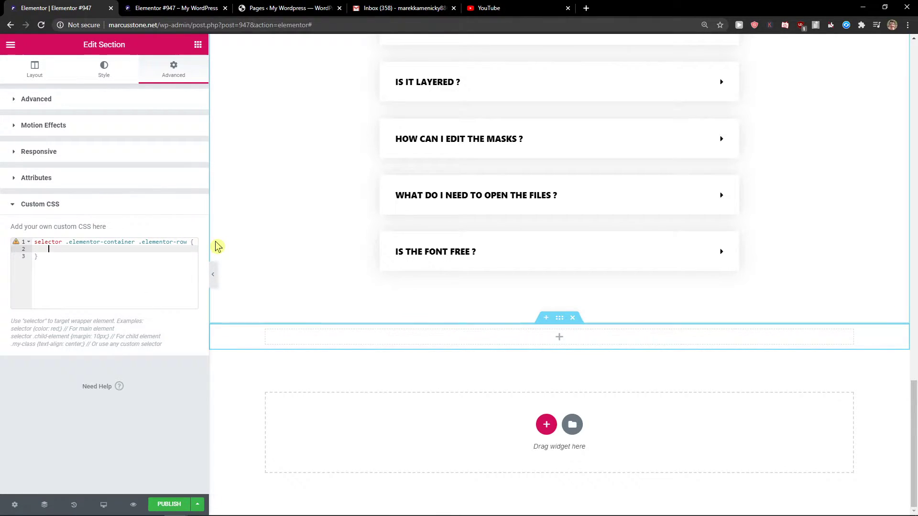
Narrow the settings panel and add 'flex-wrap: wrap;' inside the section's CSS rule.
{"action": "left_click_drag", "start_coordinate": [210, 242], "coordinate": [151, 241]}
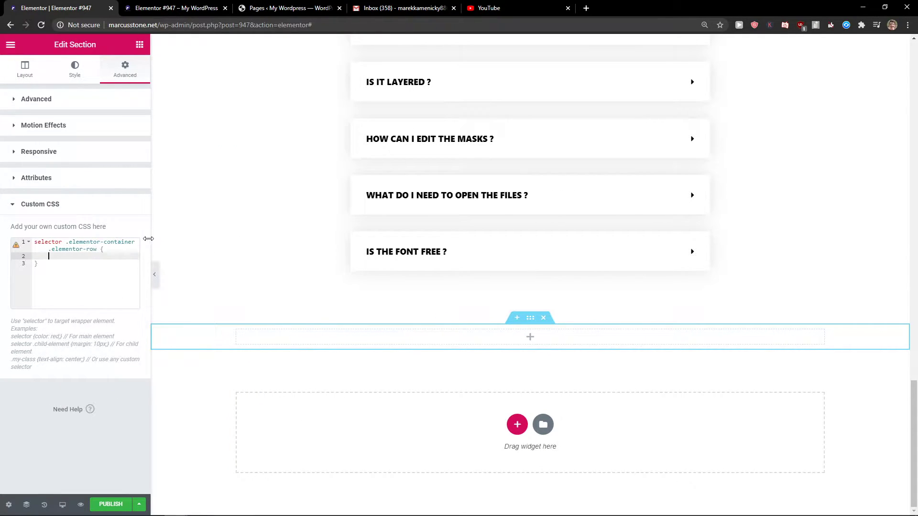
{"action": "type", "text": "flex-wra"}
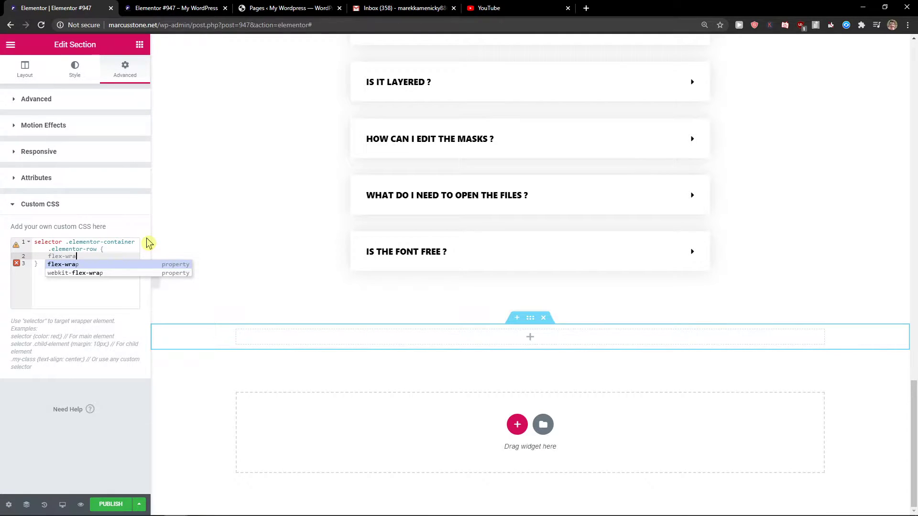
{"action": "key", "text": "Return"}
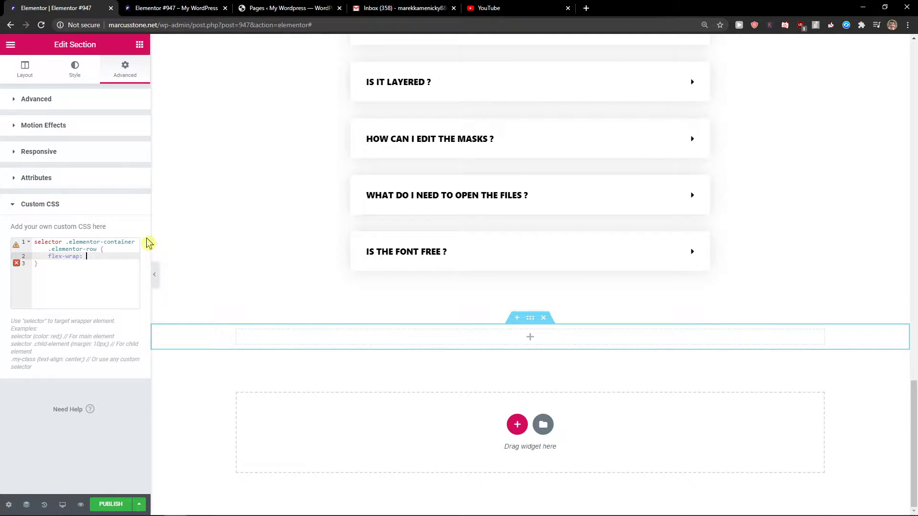
{"action": "type", "text": "wrap"}
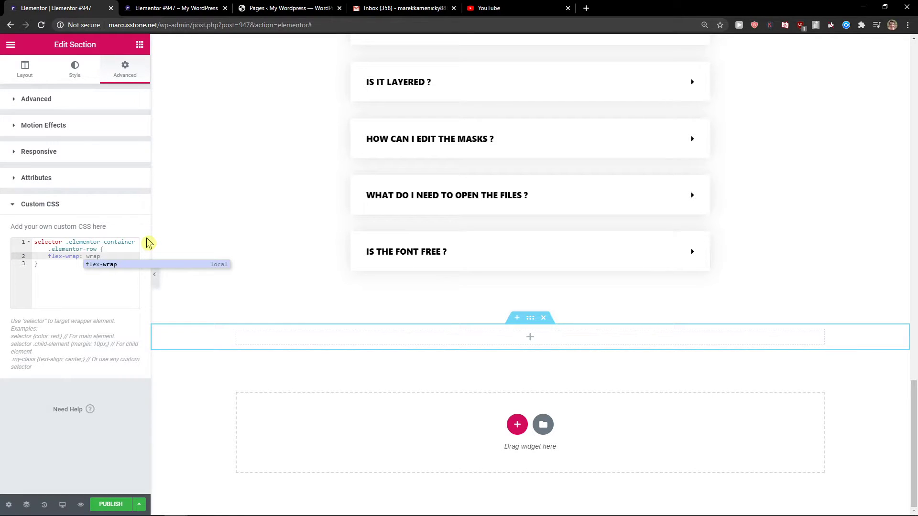
{"action": "type", "text": ";"}
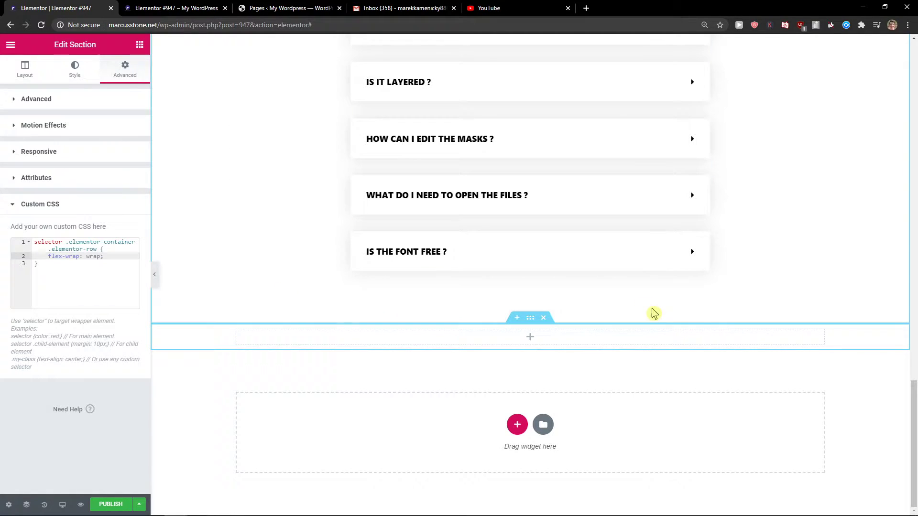
Add a second column to the section and show the columns in the Navigator.
{"action": "right_click", "coordinate": [253, 344]}
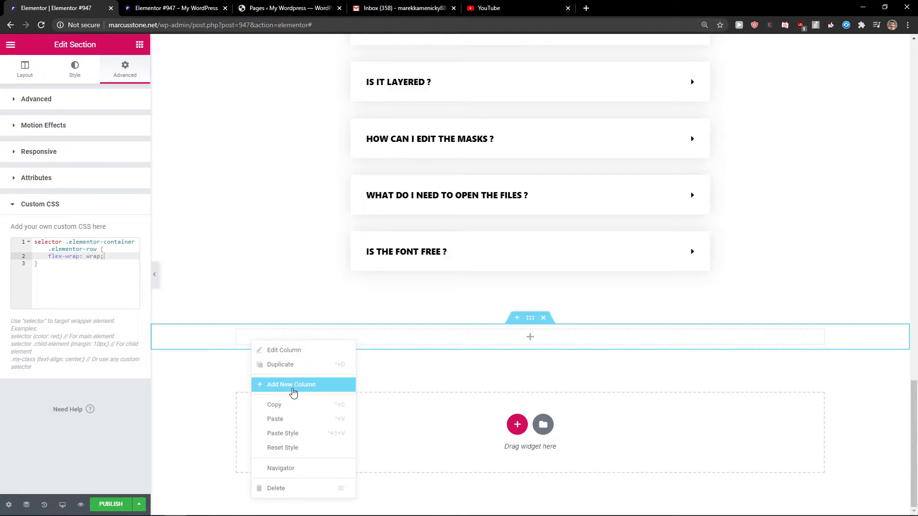
{"action": "left_click", "coordinate": [293, 392]}
{"action": "left_click", "coordinate": [258, 337]}
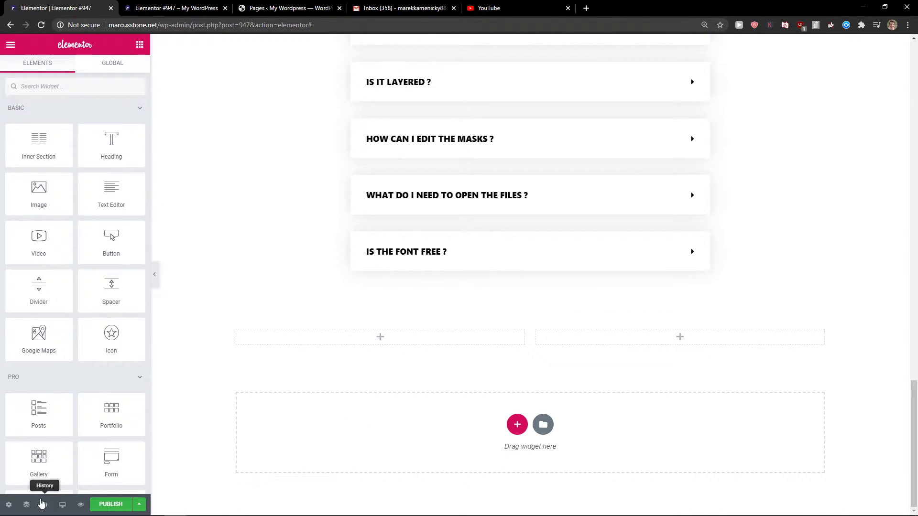
{"action": "left_click", "coordinate": [26, 504]}
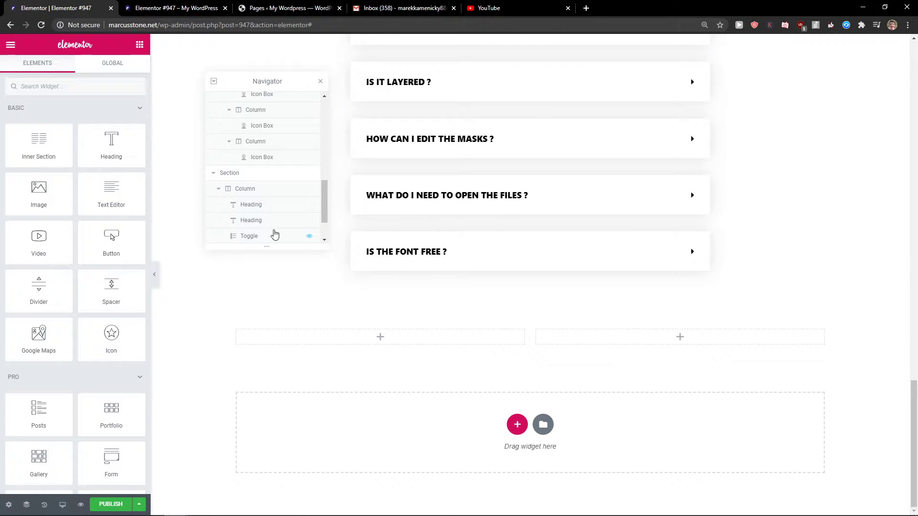
{"action": "scroll", "coordinate": [268, 225], "scroll_direction": "down", "scroll_amount": 1}
Give the first column custom CSS 'selector { width: 100%; }' so it fills the row.
{"action": "left_click", "coordinate": [246, 225]}
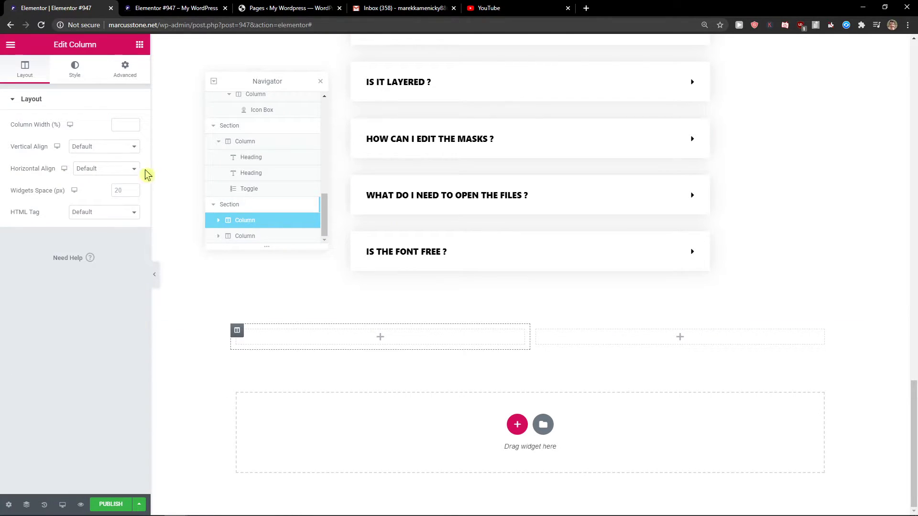
{"action": "left_click", "coordinate": [124, 69]}
{"action": "left_click", "coordinate": [11, 377]}
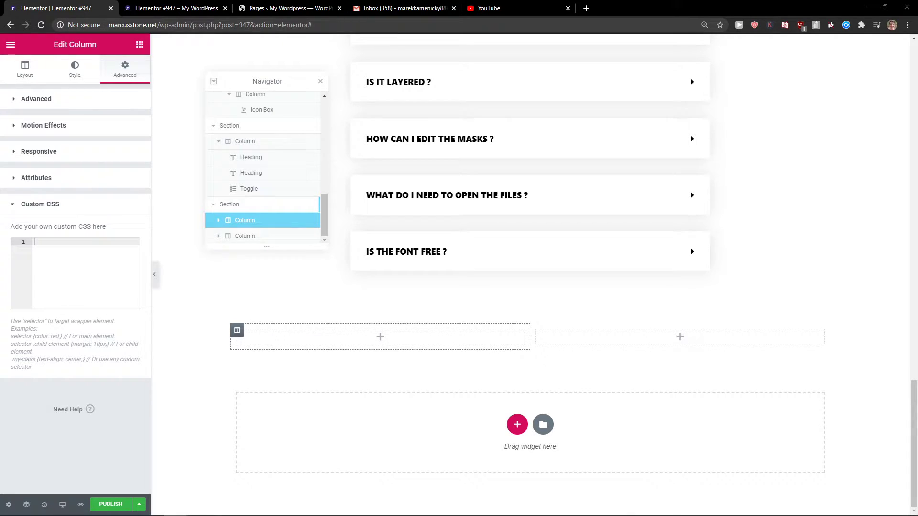
{"action": "type", "text": "sel"}
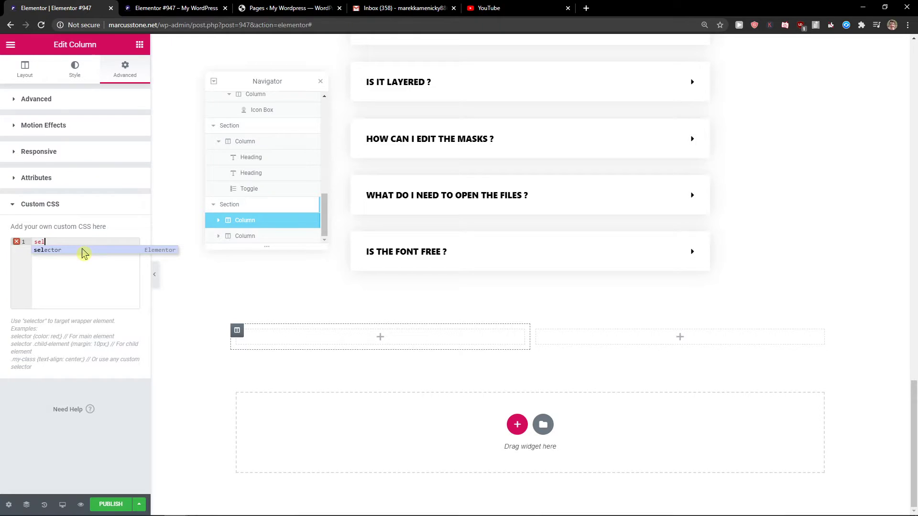
{"action": "type", "text": "ector"}
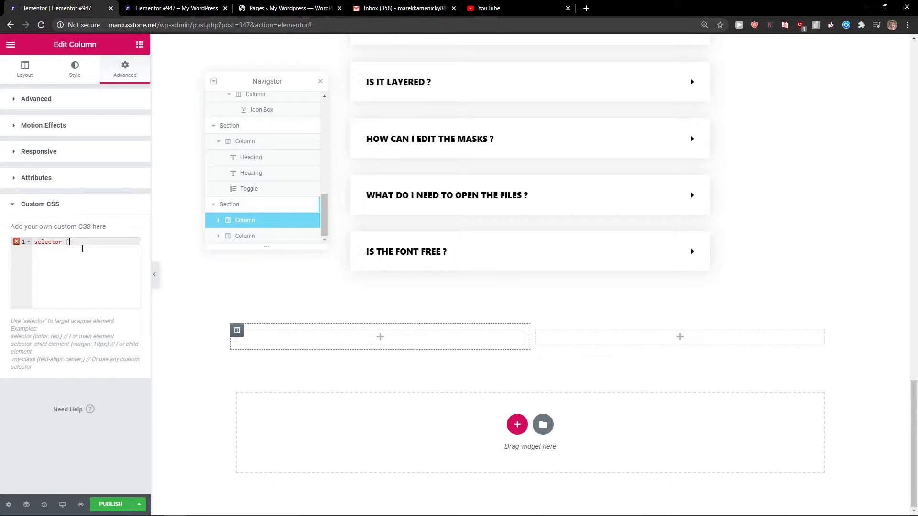
{"action": "type", "text": " {"}
{"action": "key", "text": "Return"}
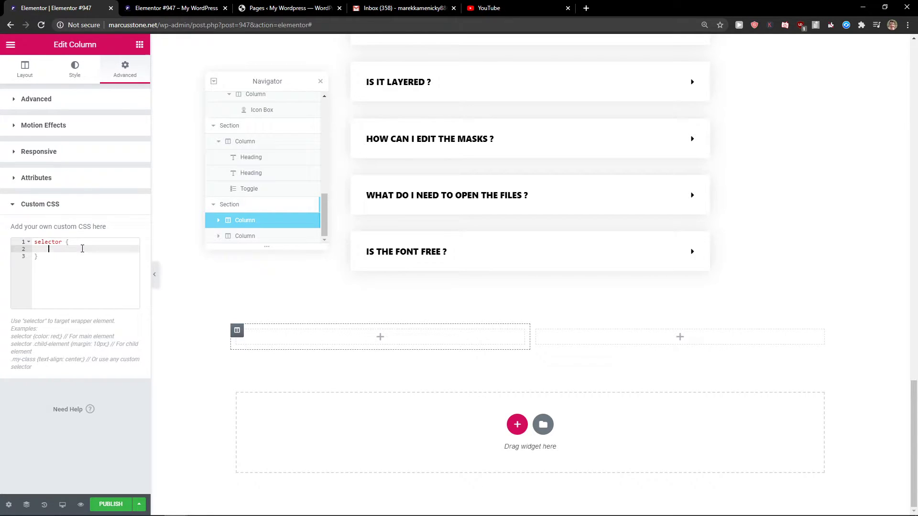
{"action": "type", "text": "width: 100%;"}
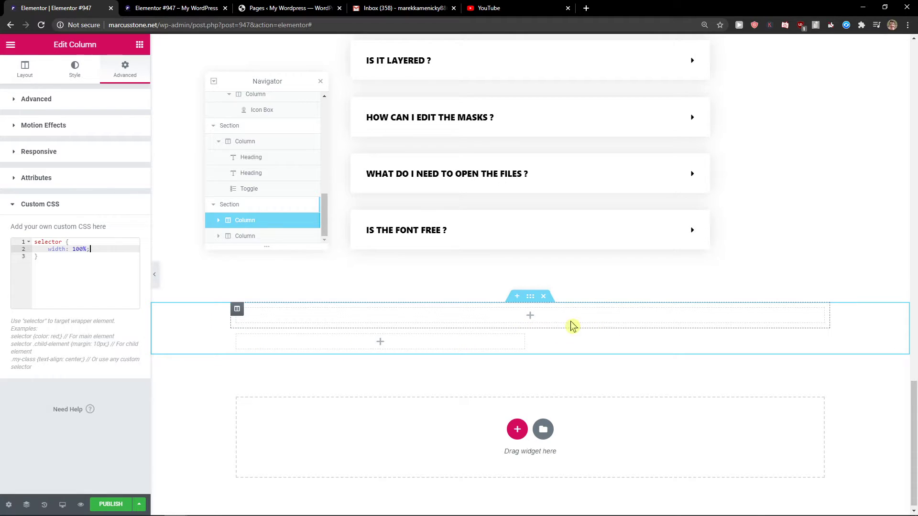
{"action": "left_click", "coordinate": [503, 348]}
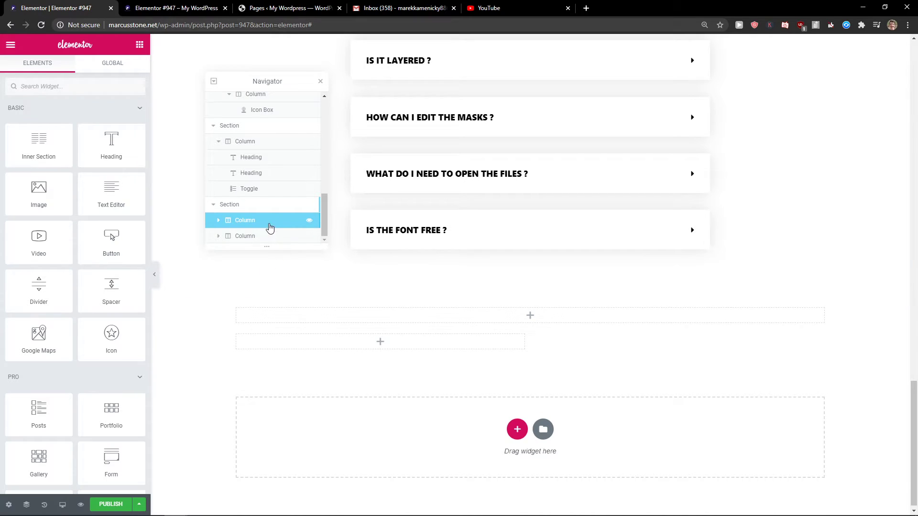
Copy the first column's CSS and open the second column's Custom CSS editor.
{"action": "left_click", "coordinate": [269, 221]}
{"action": "key", "text": "ctrl+a"}
{"action": "key", "text": "ctrl+c"}
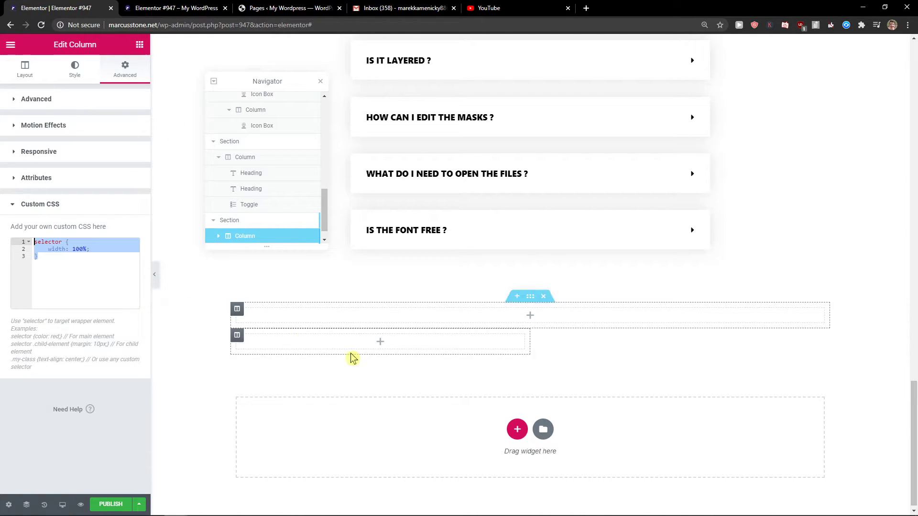
{"action": "left_click", "coordinate": [379, 341]}
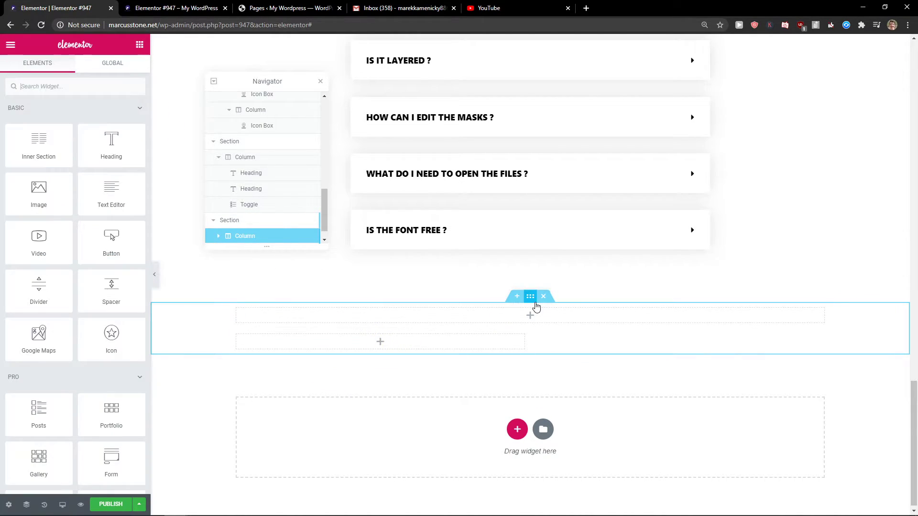
{"action": "scroll", "coordinate": [254, 228], "scroll_direction": "down", "scroll_amount": 1}
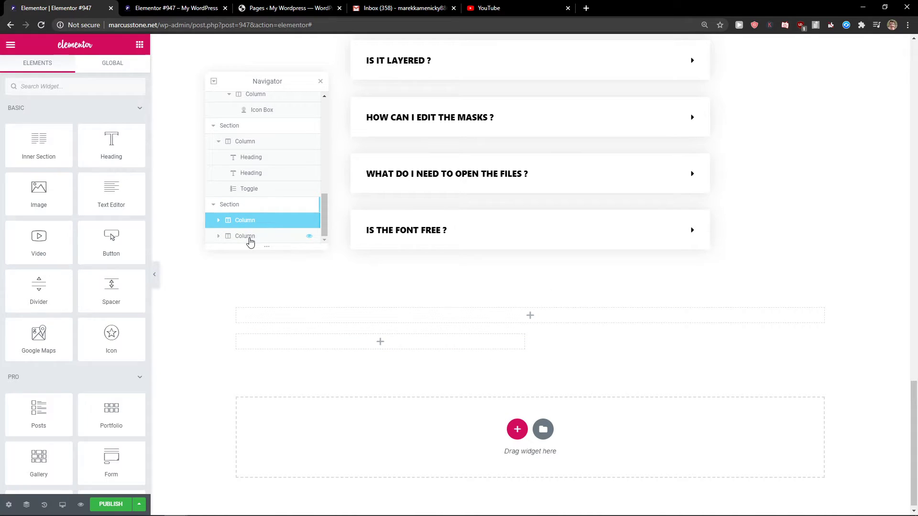
{"action": "left_click", "coordinate": [249, 237]}
{"action": "left_click", "coordinate": [128, 78]}
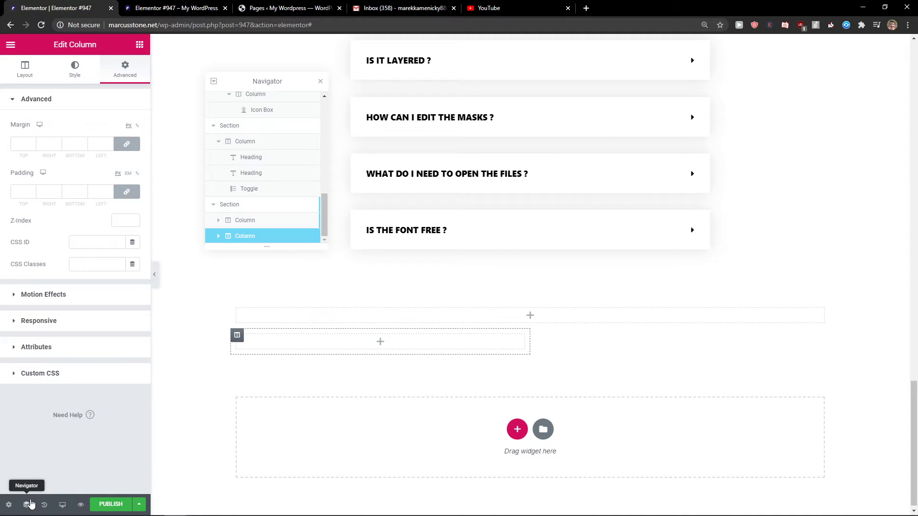
{"action": "left_click", "coordinate": [28, 376]}
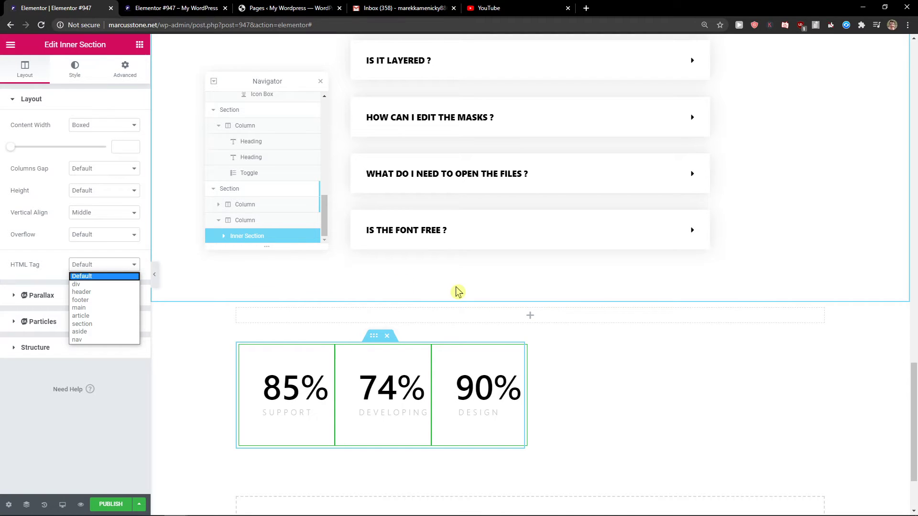
Delete the stray inner section containing counters.
{"action": "left_click", "coordinate": [264, 235]}
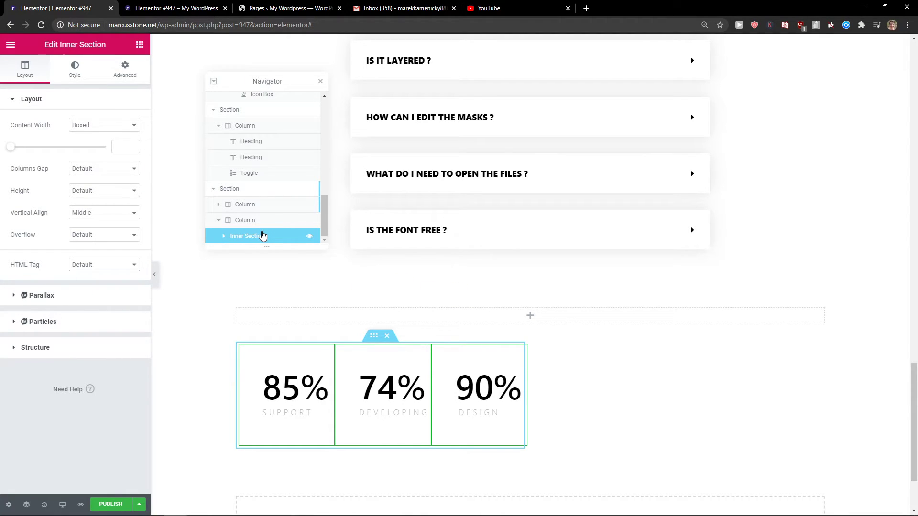
{"action": "right_click", "coordinate": [260, 237]}
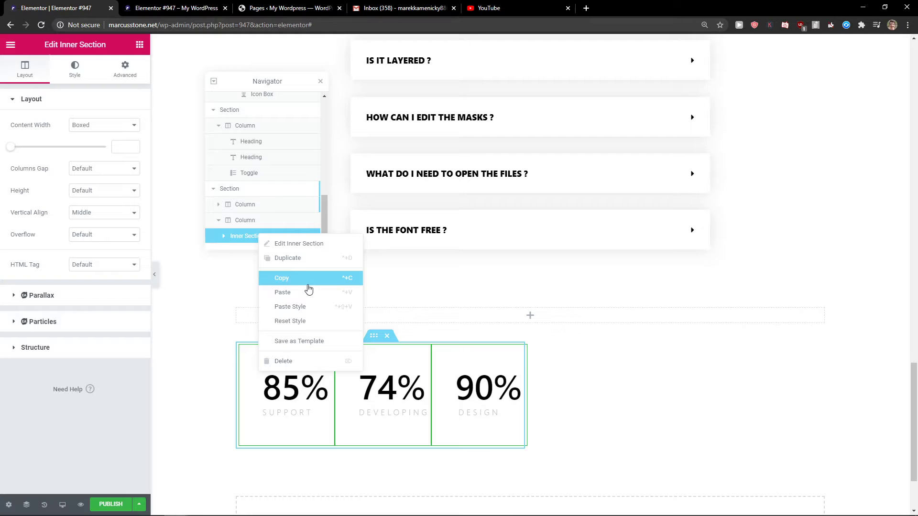
{"action": "left_click", "coordinate": [283, 362]}
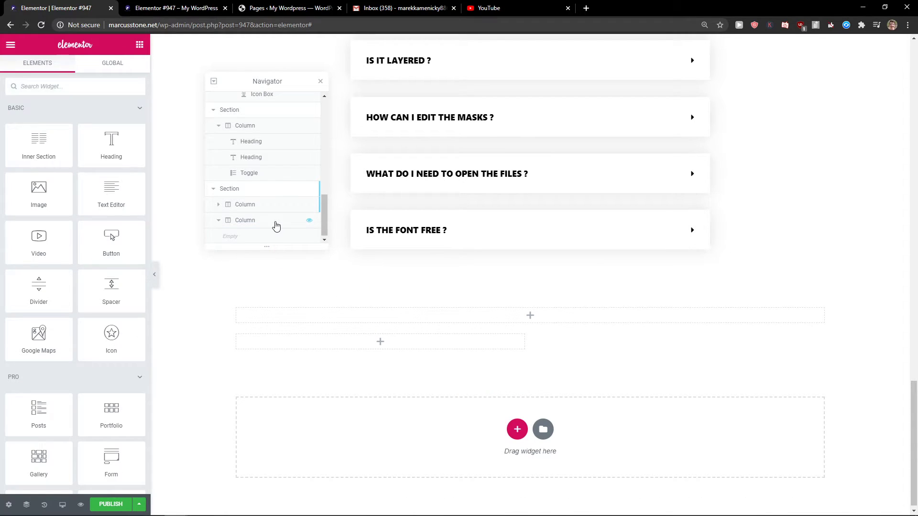
Paste the width rule into the second column and change its width to 50%.
{"action": "left_click", "coordinate": [275, 221]}
{"action": "left_click", "coordinate": [100, 281]}
{"action": "key", "text": "ctrl+v"}
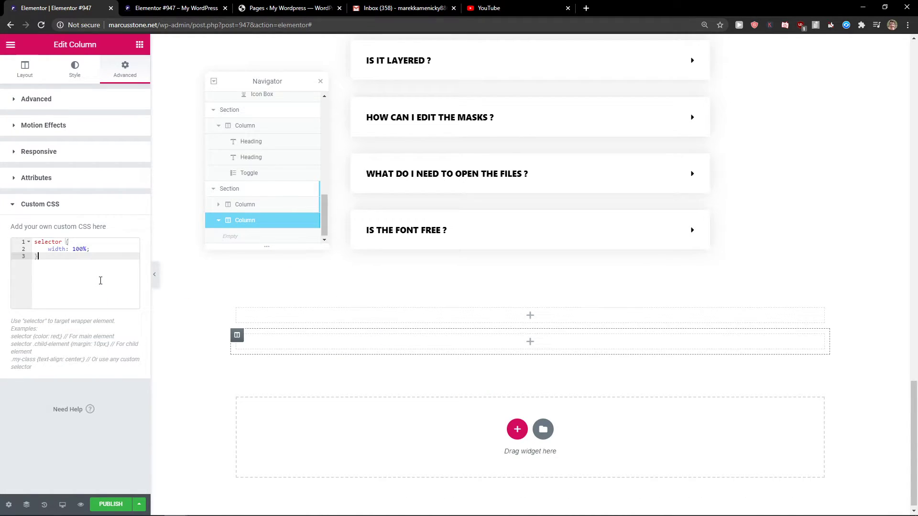
{"action": "double_click", "coordinate": [79, 249]}
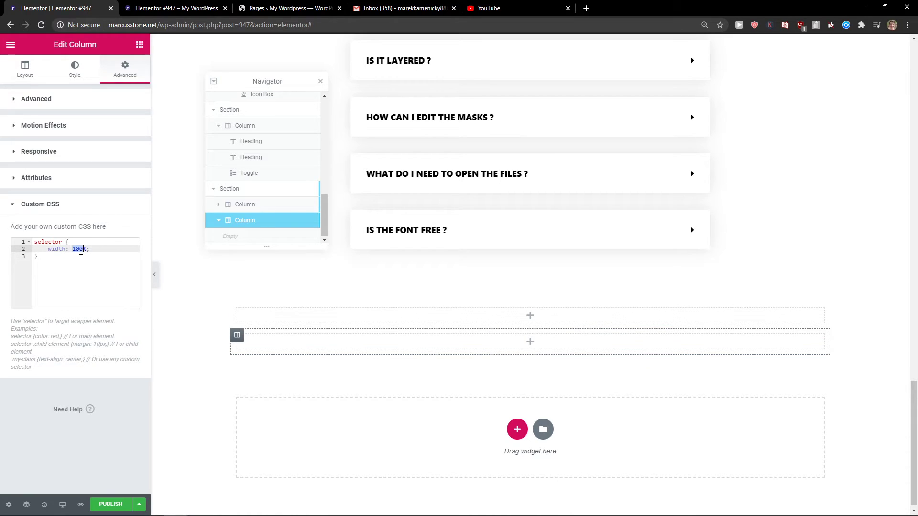
{"action": "type", "text": "80"}
{"action": "double_click", "coordinate": [81, 251]}
{"action": "type", "text": "50"}
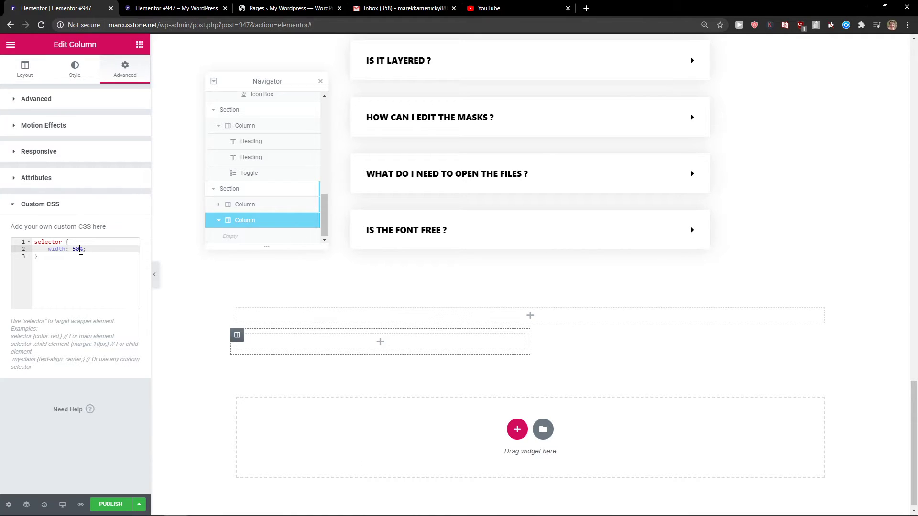
{"action": "left_click", "coordinate": [247, 320]}
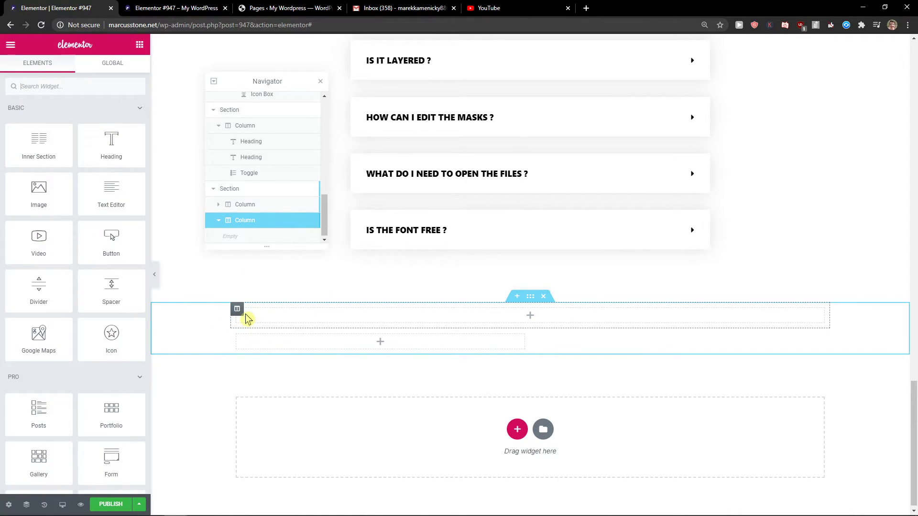
Add a third column with empty custom CSS and drag the divider to resize the lower columns.
{"action": "right_click", "coordinate": [237, 317]}
{"action": "left_click", "coordinate": [242, 357]}
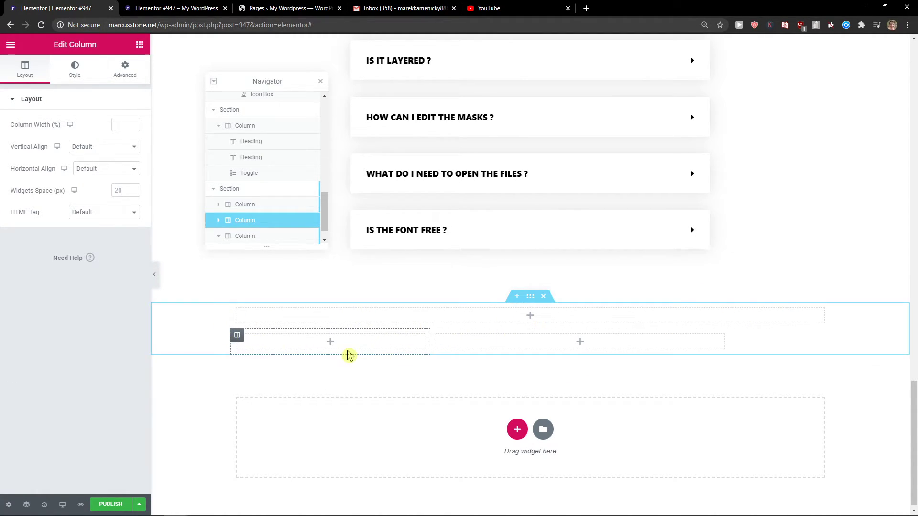
{"action": "left_click", "coordinate": [125, 80]}
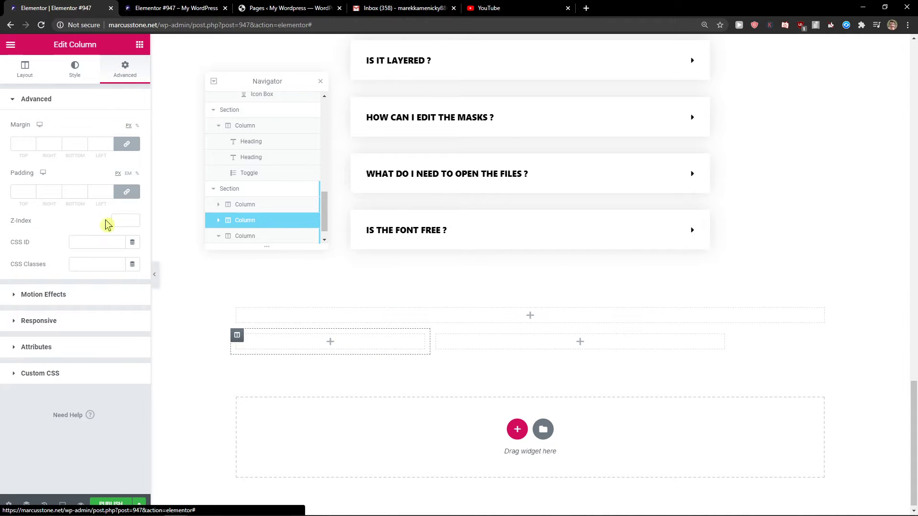
{"action": "left_click", "coordinate": [39, 369]}
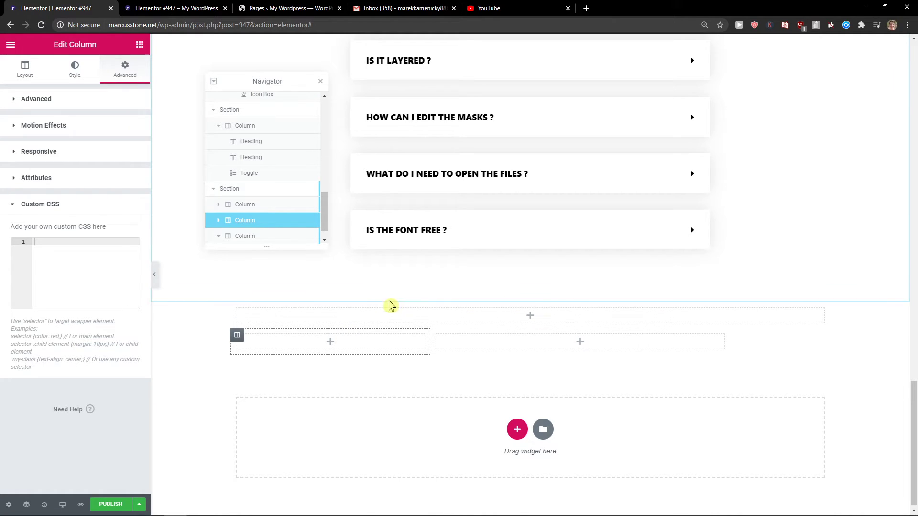
{"action": "key", "text": "ctrl+v"}
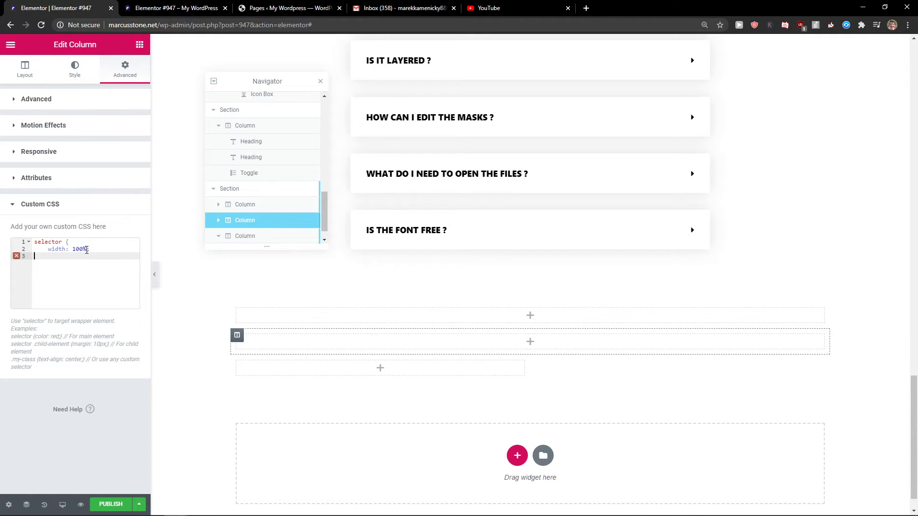
{"action": "key", "text": "BackSpace"}
{"action": "key", "text": "BackSpace"}
{"action": "key", "text": "BackSpace"}
{"action": "key", "text": "BackSpace"}
{"action": "key", "text": "BackSpace"}
{"action": "key", "text": "BackSpace"}
{"action": "key", "text": "BackSpace"}
{"action": "key", "text": "BackSpace"}
{"action": "key", "text": "BackSpace"}
{"action": "key", "text": "BackSpace"}
{"action": "key", "text": "BackSpace"}
{"action": "key", "text": "BackSpace"}
{"action": "key", "text": "BackSpace"}
{"action": "key", "text": "BackSpace"}
{"action": "key", "text": "BackSpace"}
{"action": "key", "text": "BackSpace"}
{"action": "key", "text": "BackSpace"}
{"action": "key", "text": "BackSpace"}
{"action": "key", "text": "BackSpace"}
{"action": "key", "text": "BackSpace"}
{"action": "left_click_drag", "start_coordinate": [431, 340], "coordinate": [495, 347]}
{"action": "left_click", "coordinate": [720, 344]}
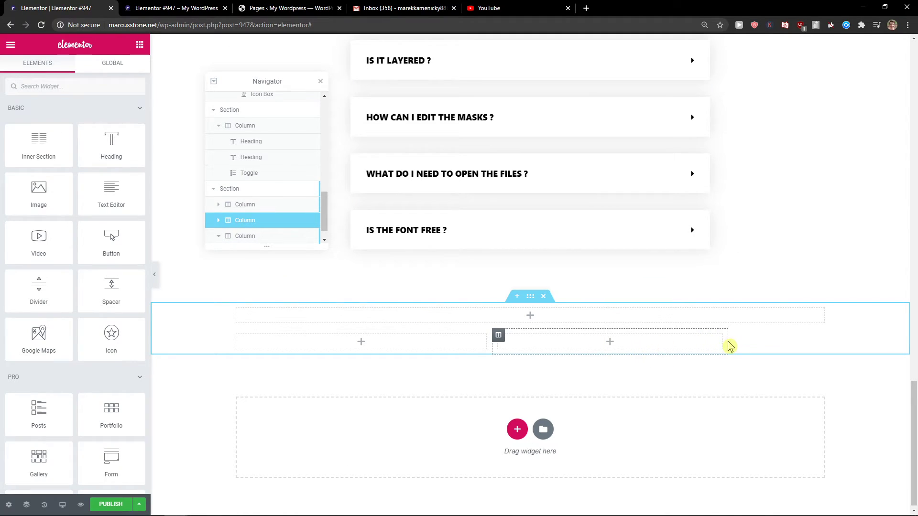
Change the third column's custom CSS width to 100%.
{"action": "mouse_move", "coordinate": [497, 351]}
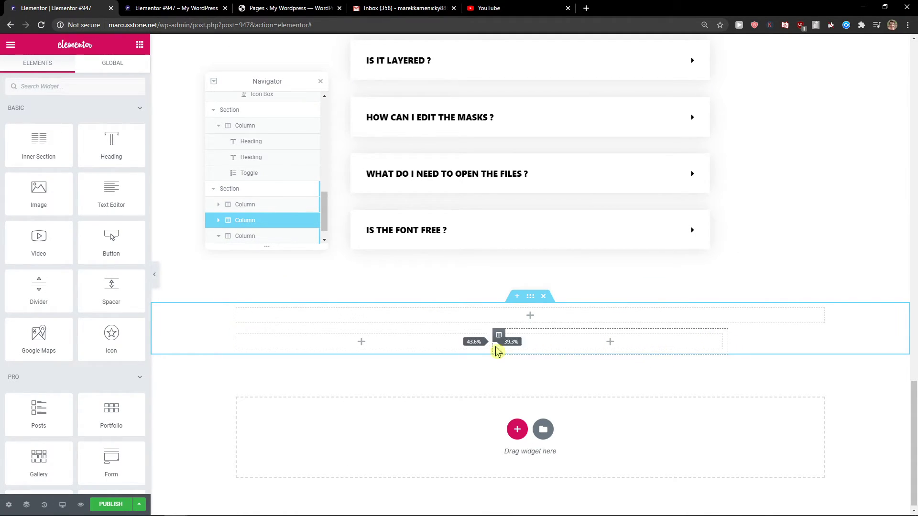
{"action": "left_click", "coordinate": [250, 208]}
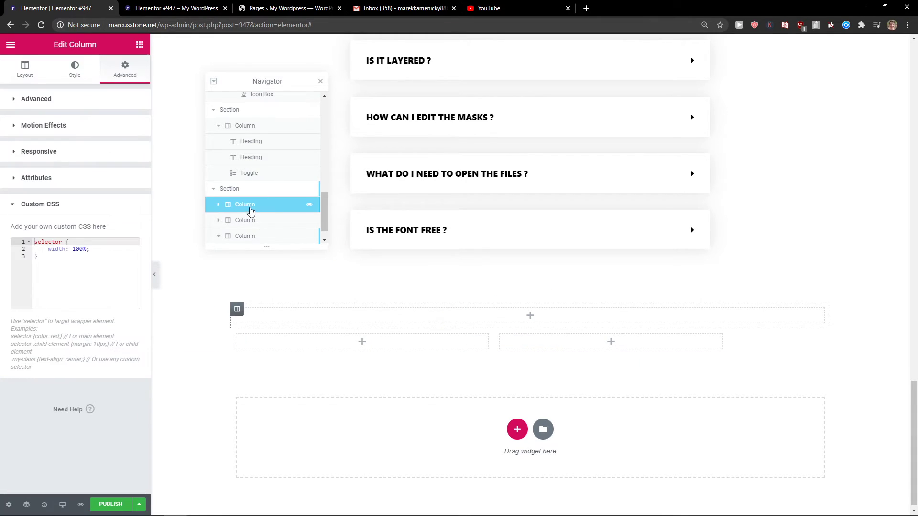
{"action": "left_click", "coordinate": [248, 221]}
{"action": "left_click", "coordinate": [247, 236]}
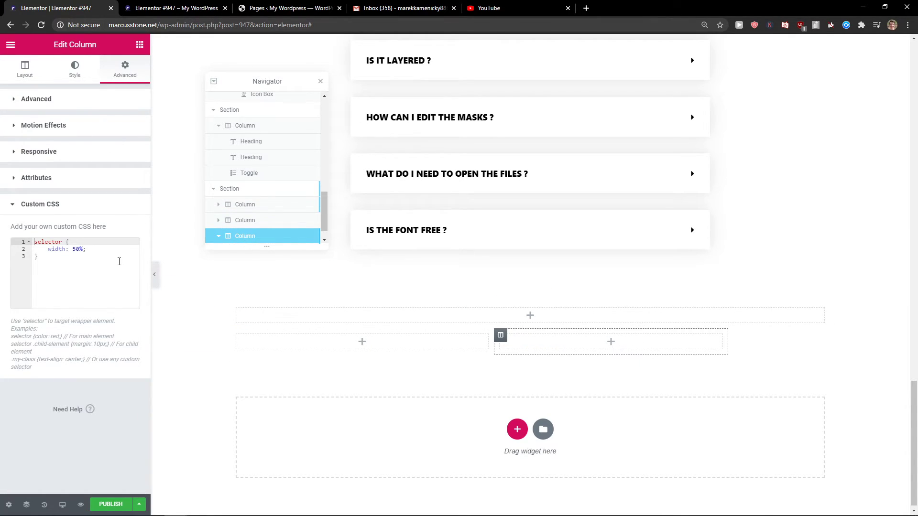
{"action": "double_click", "coordinate": [76, 248]}
{"action": "type", "text": "100"}
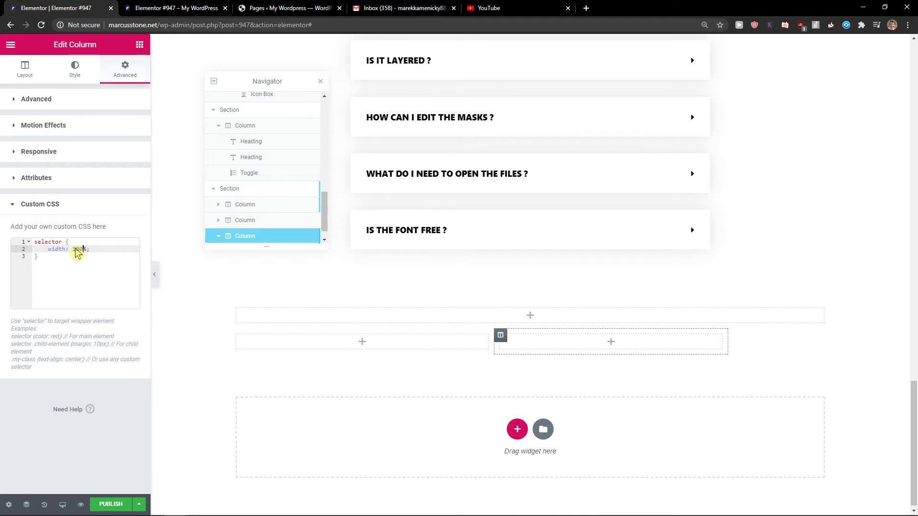
{"action": "left_click", "coordinate": [78, 263]}
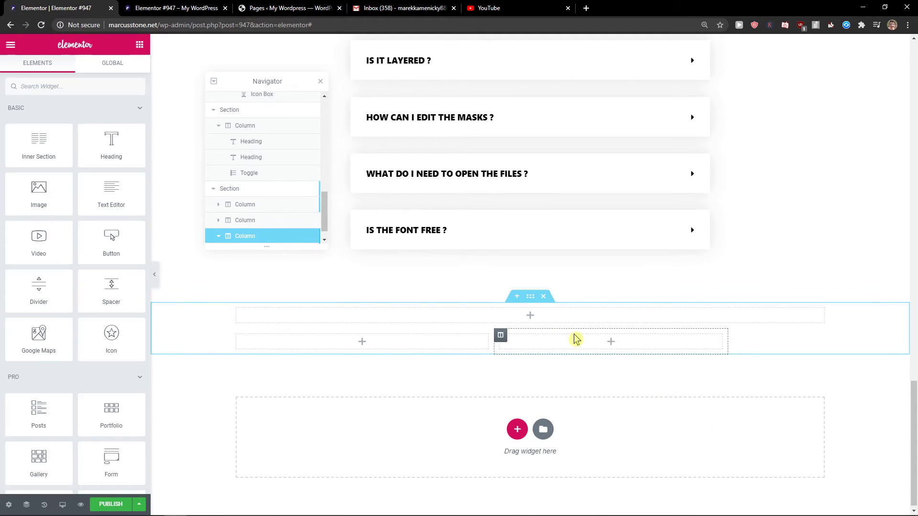
Delete the second column from the section via the Navigator.
{"action": "left_click", "coordinate": [258, 237]}
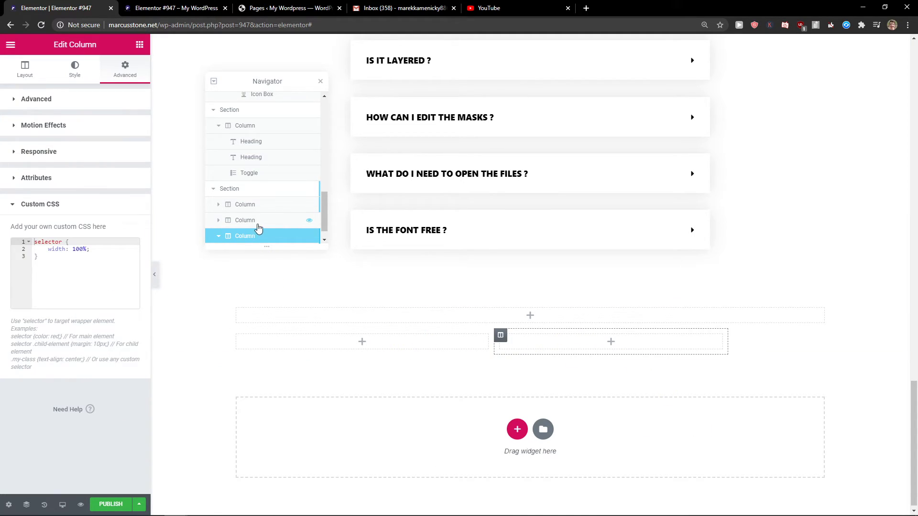
{"action": "left_click", "coordinate": [238, 221]}
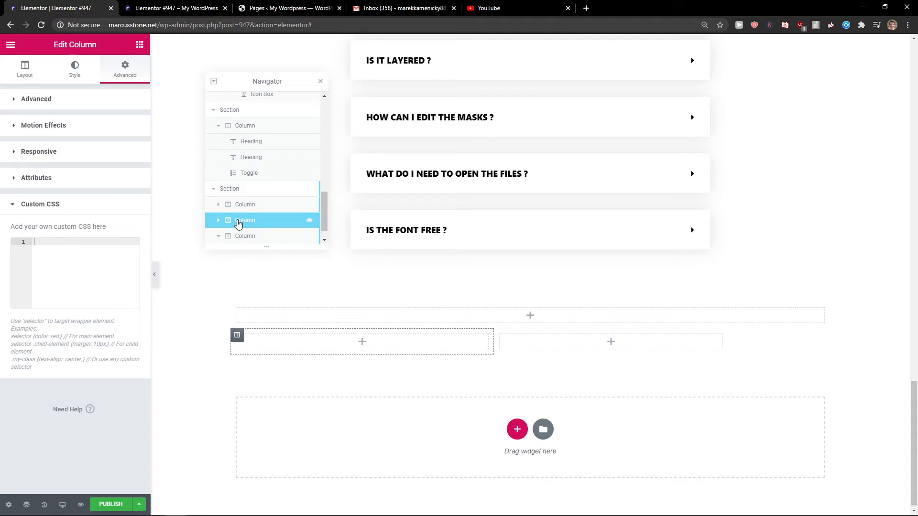
{"action": "key", "text": "Delete"}
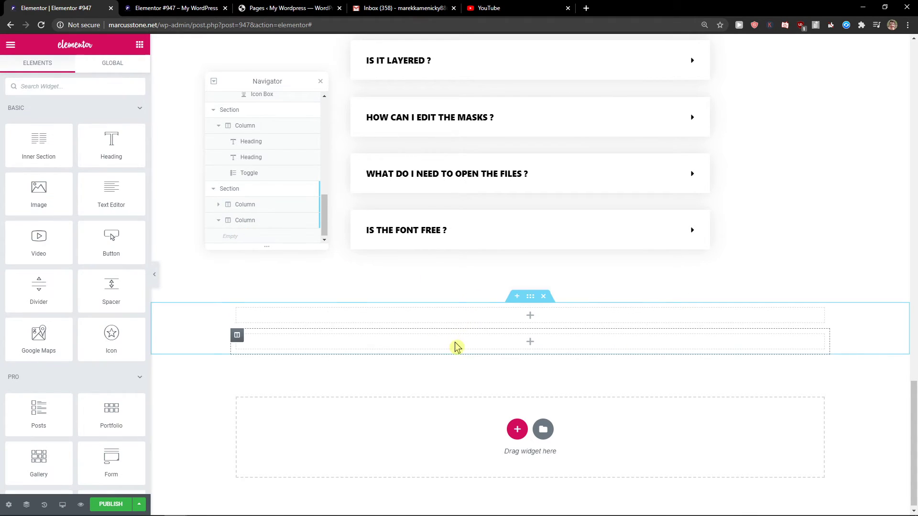
Add a new third column to the section and select it.
{"action": "right_click", "coordinate": [252, 352]}
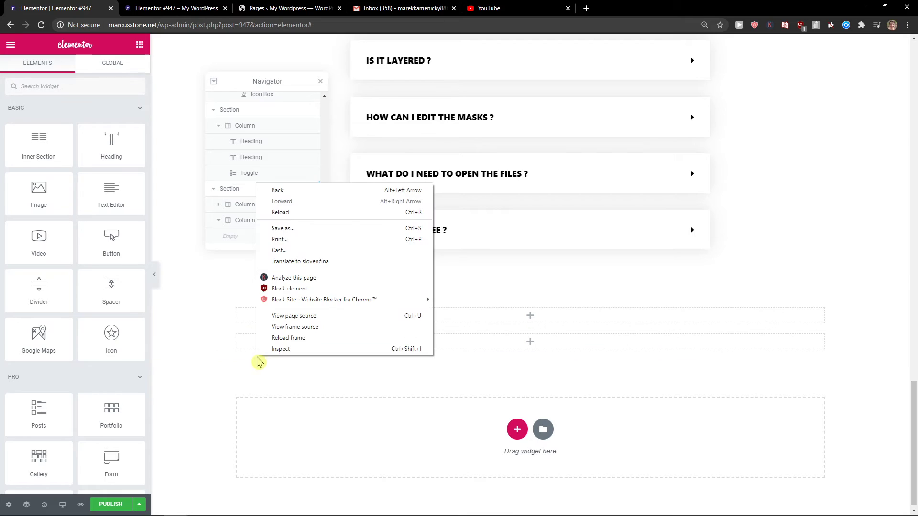
{"action": "right_click", "coordinate": [250, 338]}
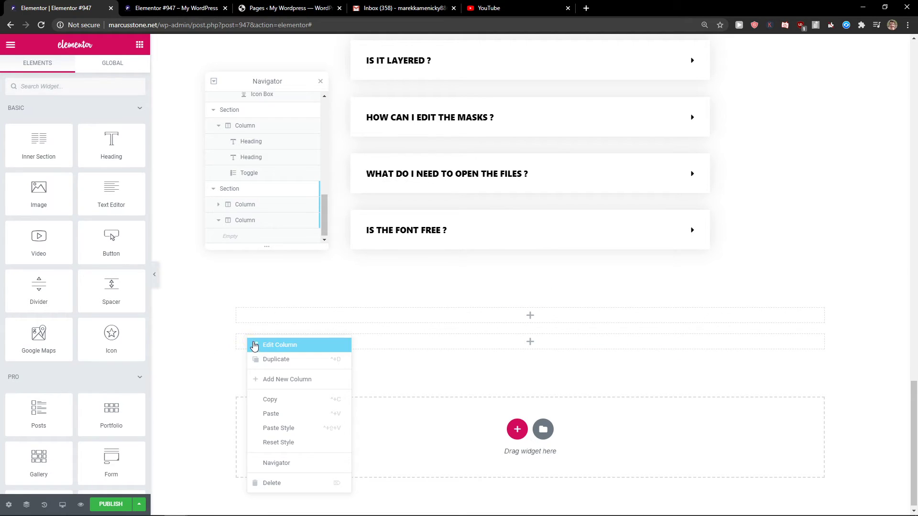
{"action": "left_click", "coordinate": [278, 379]}
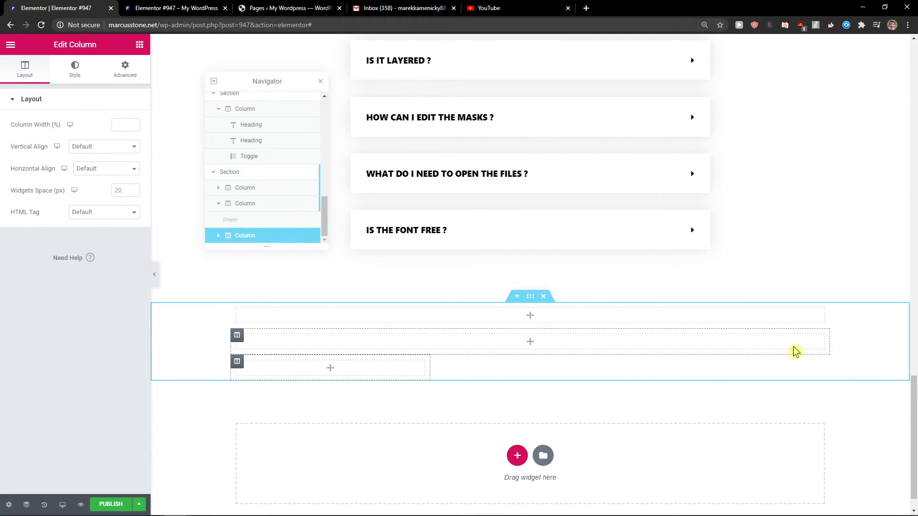
{"action": "left_click_drag", "start_coordinate": [826, 342], "coordinate": [722, 350]}
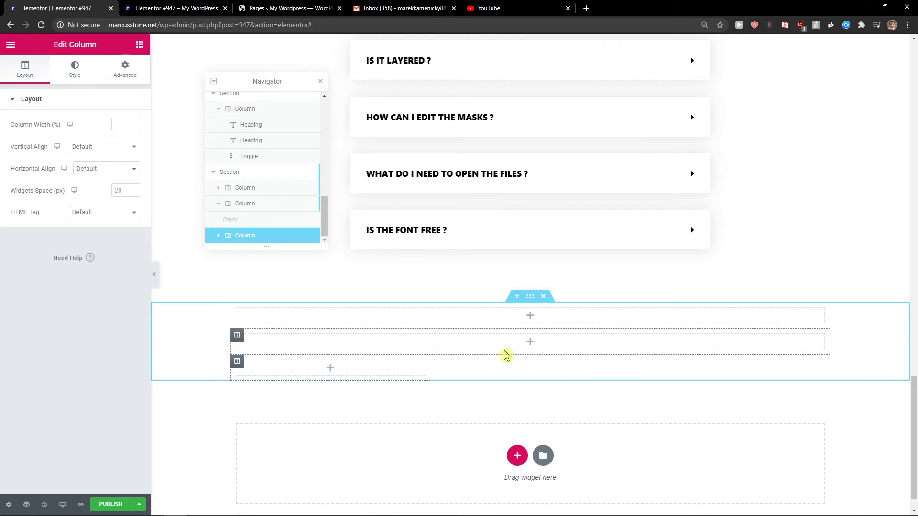
{"action": "left_click", "coordinate": [246, 346]}
{"action": "left_click", "coordinate": [112, 63]}
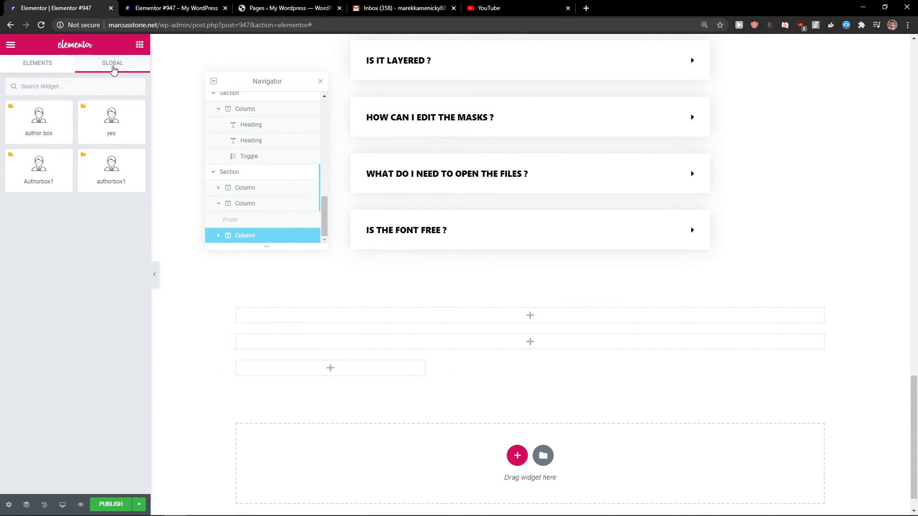
{"action": "left_click", "coordinate": [246, 235]}
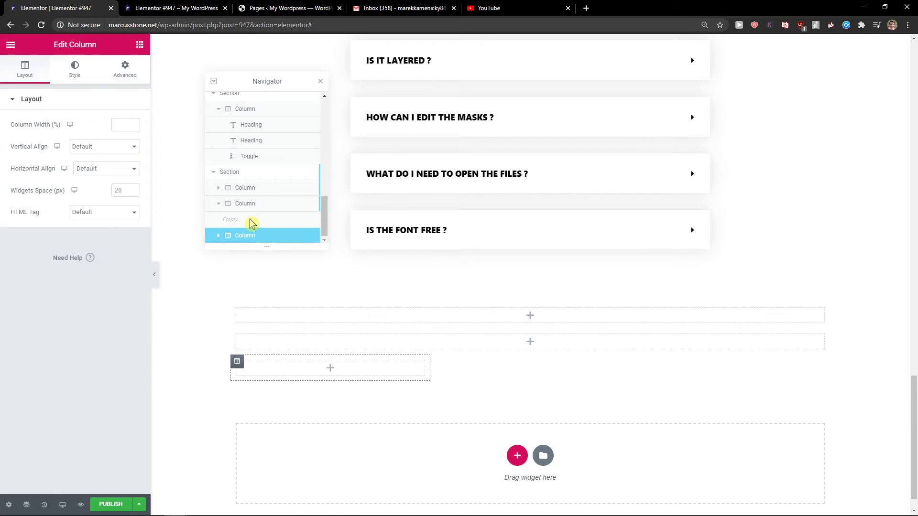
Change the middle column's custom CSS width from 100% to 50%.
{"action": "left_click", "coordinate": [251, 207]}
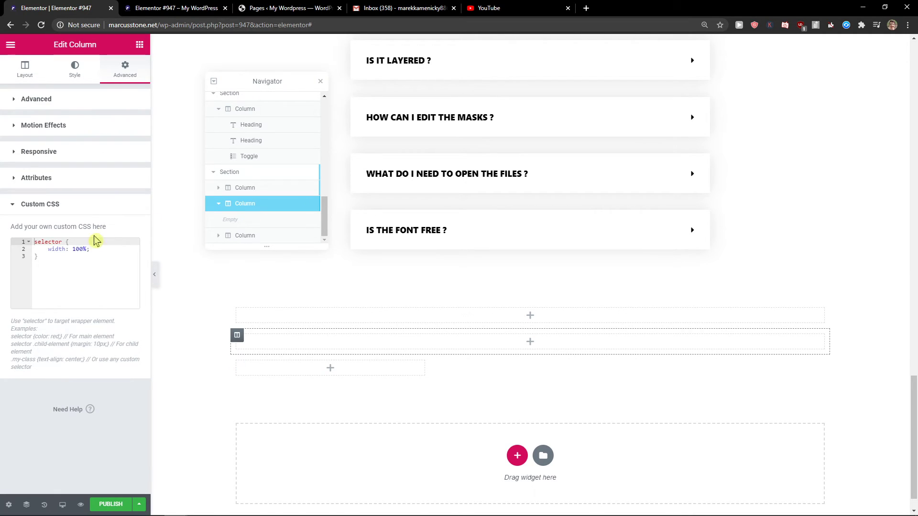
{"action": "double_click", "coordinate": [75, 249]}
{"action": "key", "text": "BackSpace"}
{"action": "type", "text": "50"}
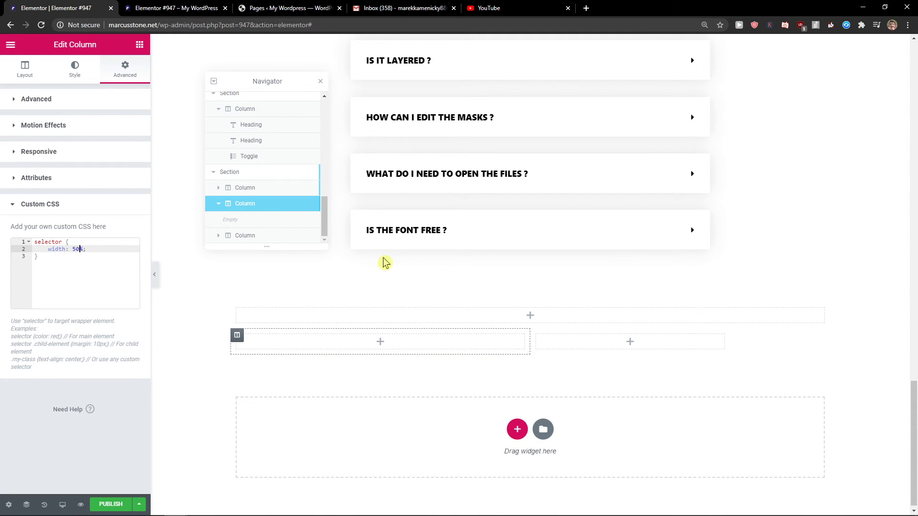
{"action": "left_click", "coordinate": [266, 240]}
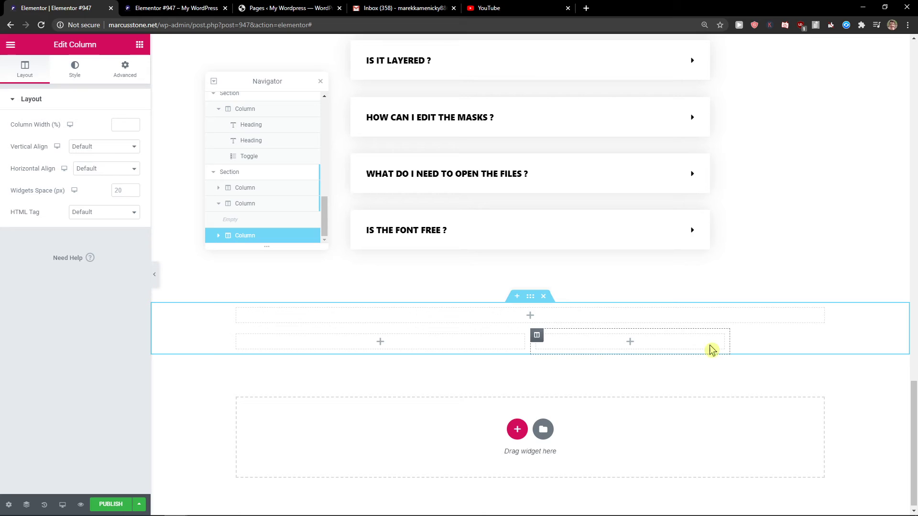
Shrink the right column to about 17% and set its vertical alignment to Top.
{"action": "mouse_move", "coordinate": [529, 342]}
{"action": "left_mouse_down"}
{"action": "mouse_move", "coordinate": [539, 351]}
{"action": "mouse_move", "coordinate": [520, 351]}
{"action": "left_mouse_up"}
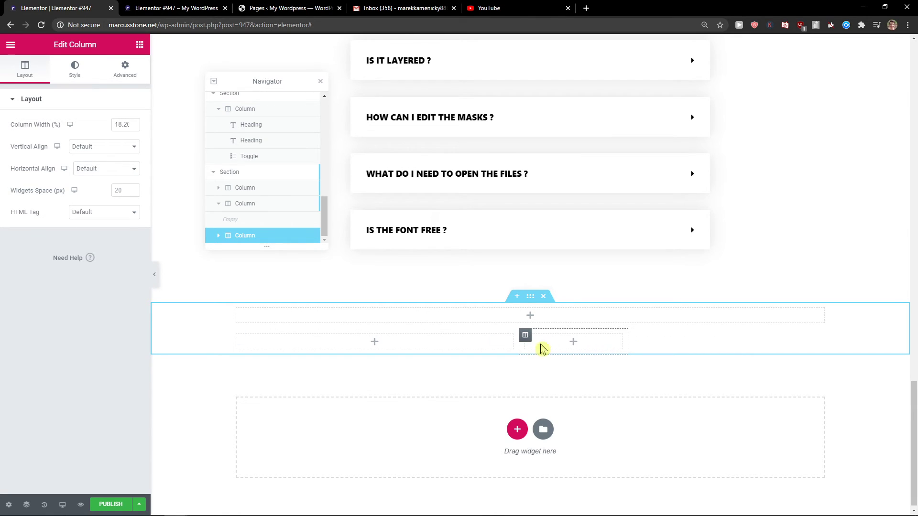
{"action": "left_click", "coordinate": [100, 149]}
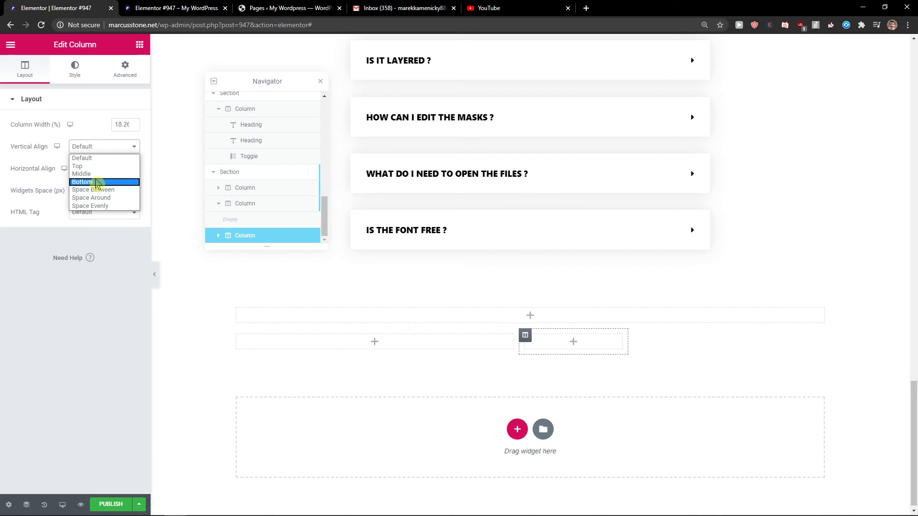
{"action": "left_click", "coordinate": [97, 182]}
{"action": "left_click", "coordinate": [96, 147]}
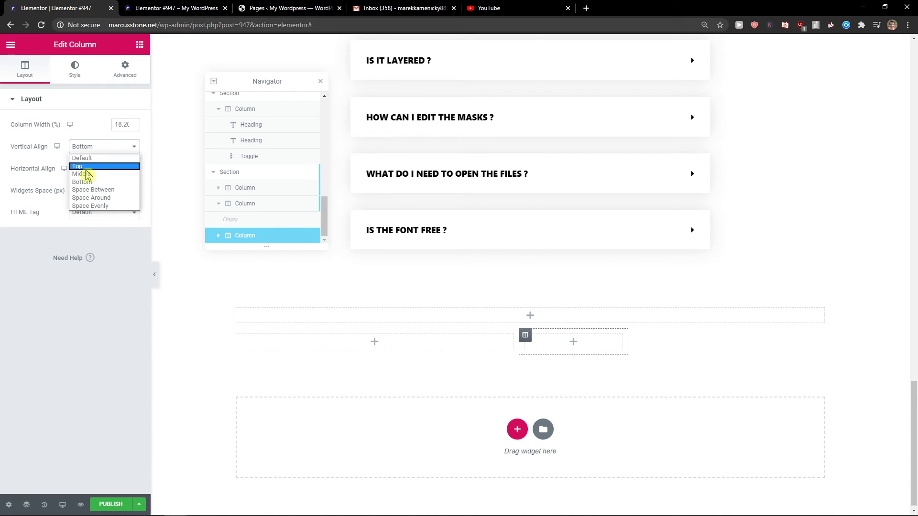
{"action": "left_click", "coordinate": [86, 166]}
{"action": "left_click", "coordinate": [111, 169]}
{"action": "left_click", "coordinate": [120, 177]}
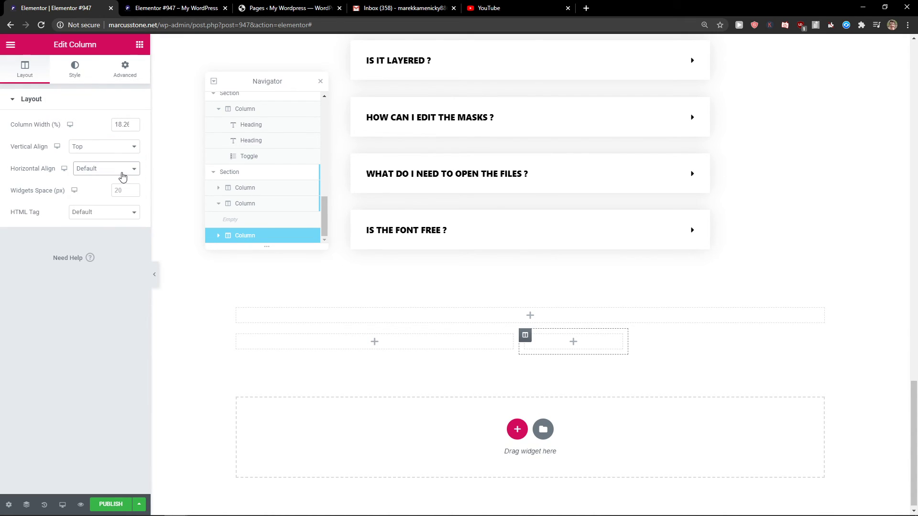
{"action": "left_click", "coordinate": [101, 101]}
Set the right column's linked margin to 8 and drag its divider further left.
{"action": "left_click", "coordinate": [124, 69]}
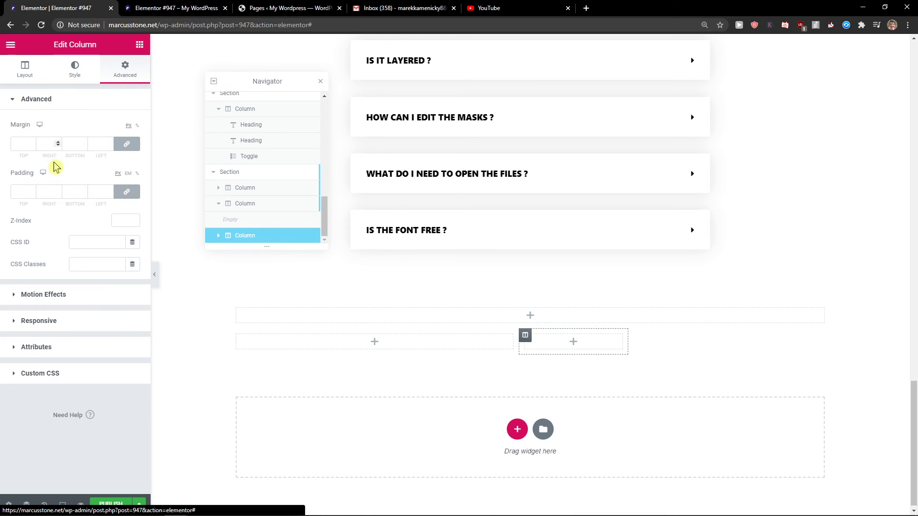
{"action": "left_click", "coordinate": [32, 141]}
{"action": "left_click", "coordinate": [32, 141]}
{"action": "left_click", "coordinate": [32, 145]}
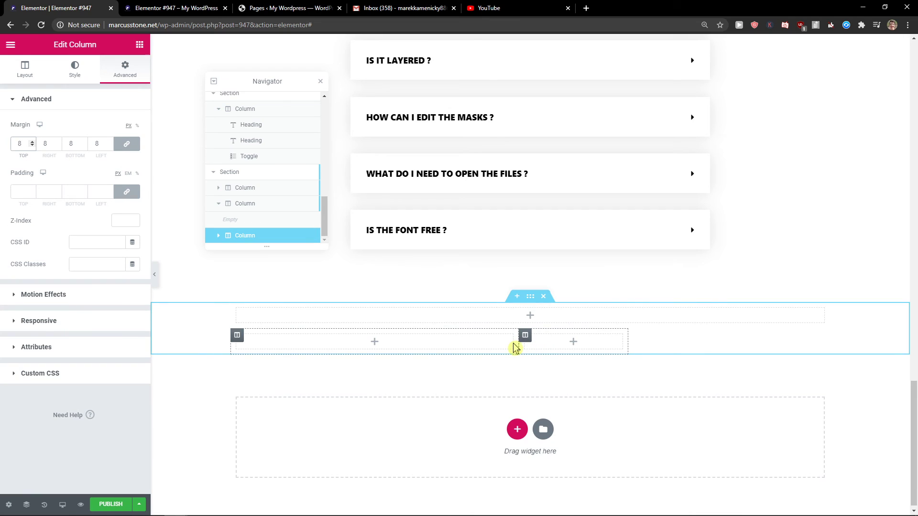
{"action": "left_click", "coordinate": [583, 341]}
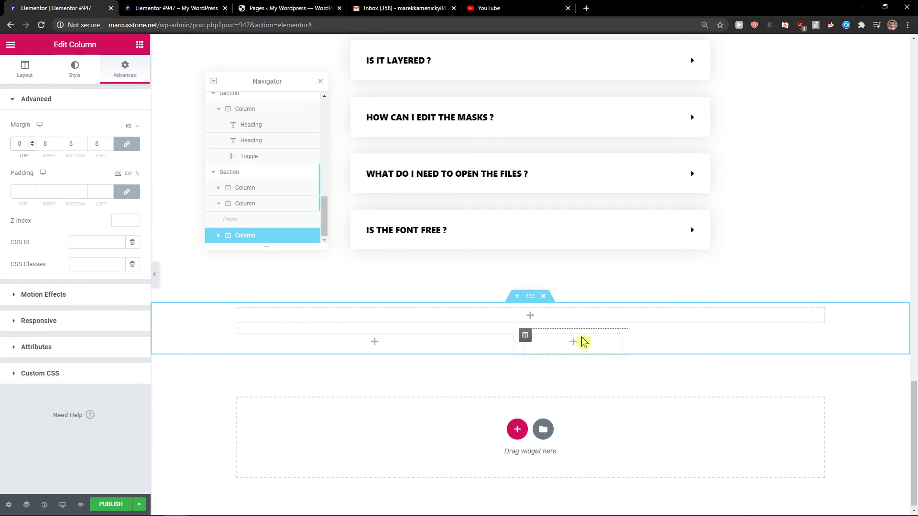
{"action": "left_click_drag", "start_coordinate": [519, 349], "coordinate": [467, 346]}
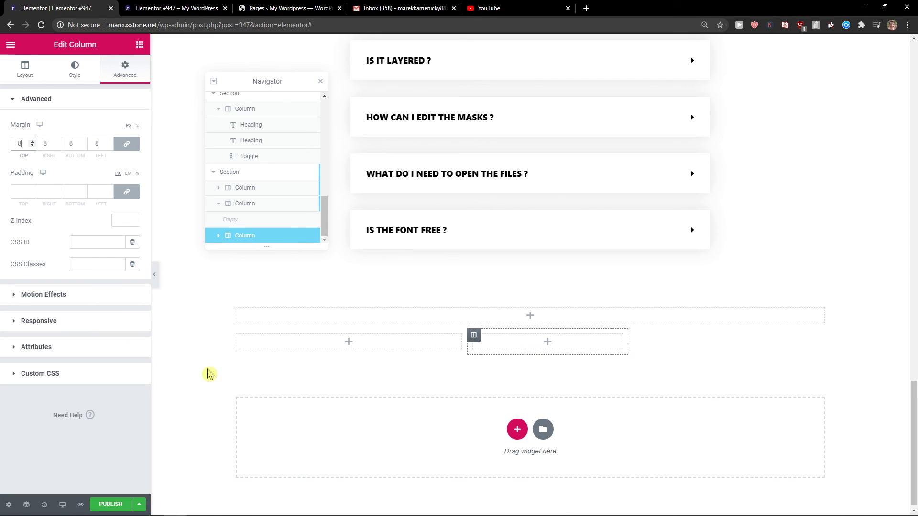
{"action": "left_click", "coordinate": [176, 507]}
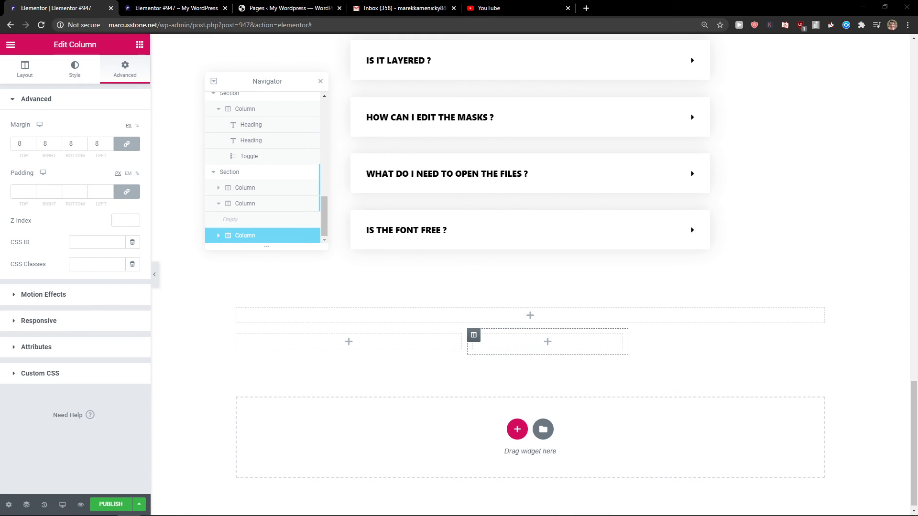